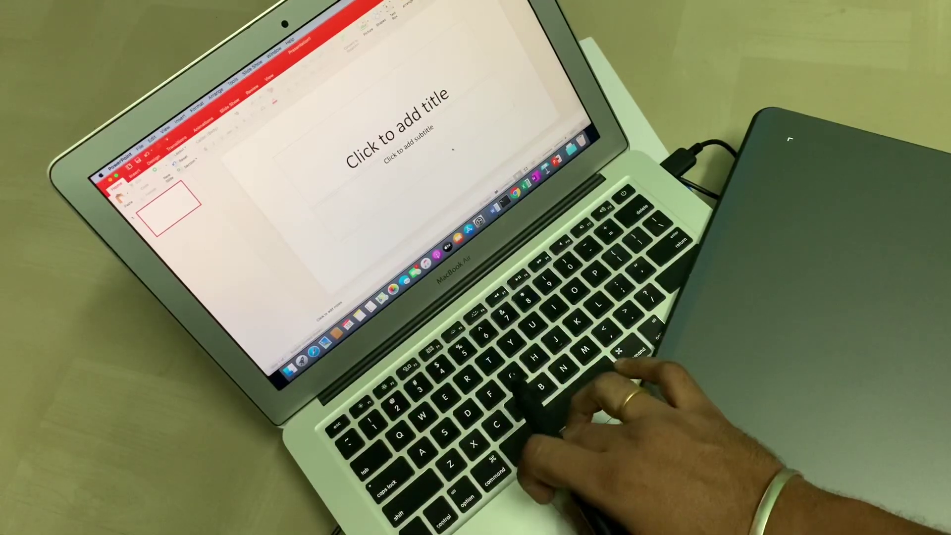
Step: Select the slide's title placeholder to enter the title 'test'
{"action": "left_click", "coordinate": [398, 131]}
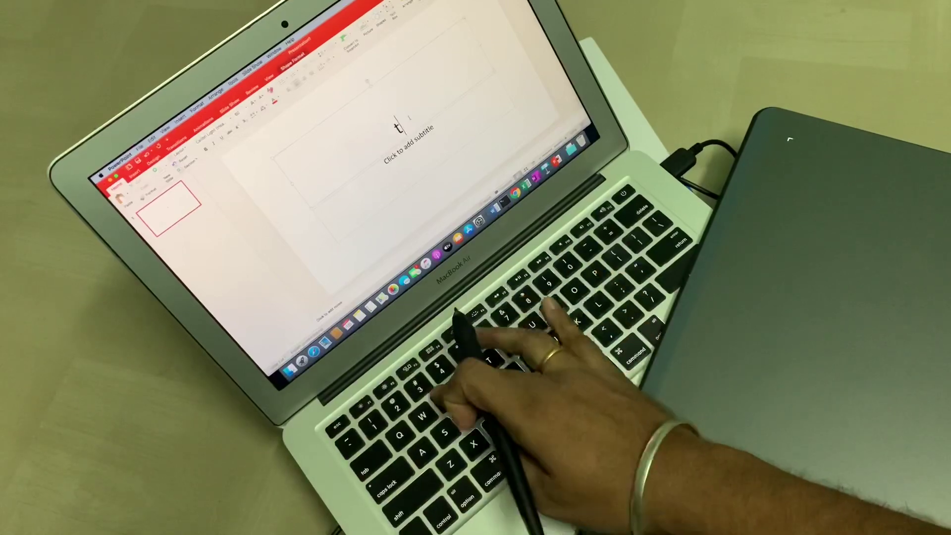
{"action": "type", "text": "test"}
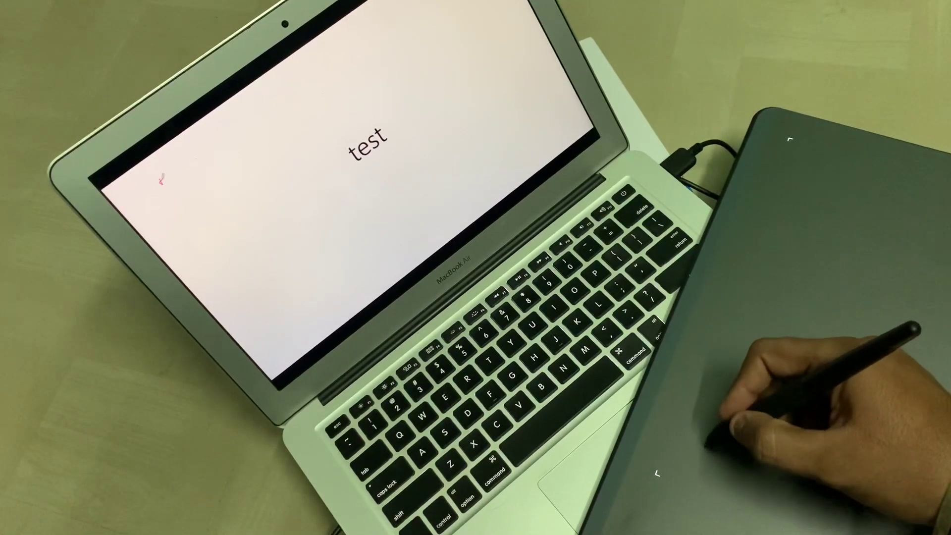
Step: Write 'This is a nice presentation using XP pen Deco V1' in red, then begin a second line with 'we'
{"action": "left_click_drag", "start_coordinate": [161, 180], "coordinate": [200, 176]}
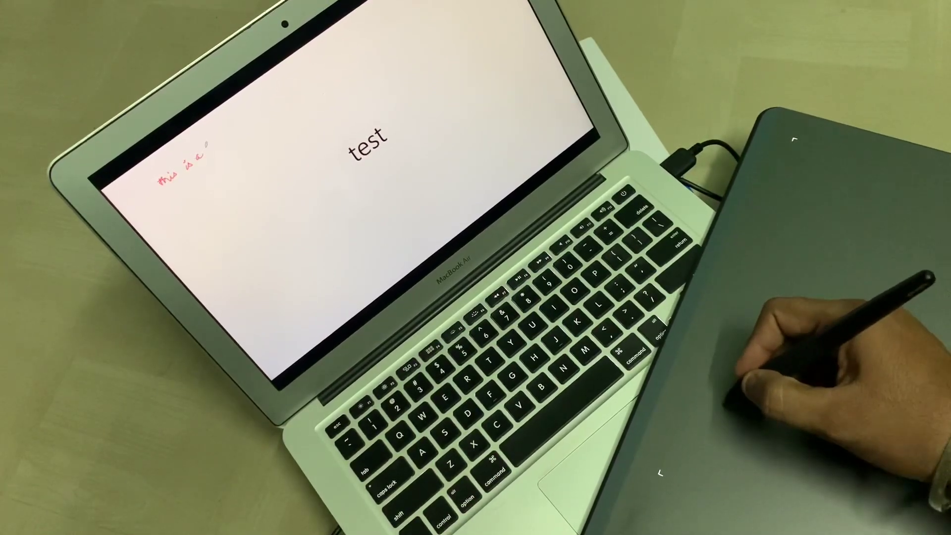
{"action": "left_click_drag", "start_coordinate": [211, 144], "coordinate": [228, 140]}
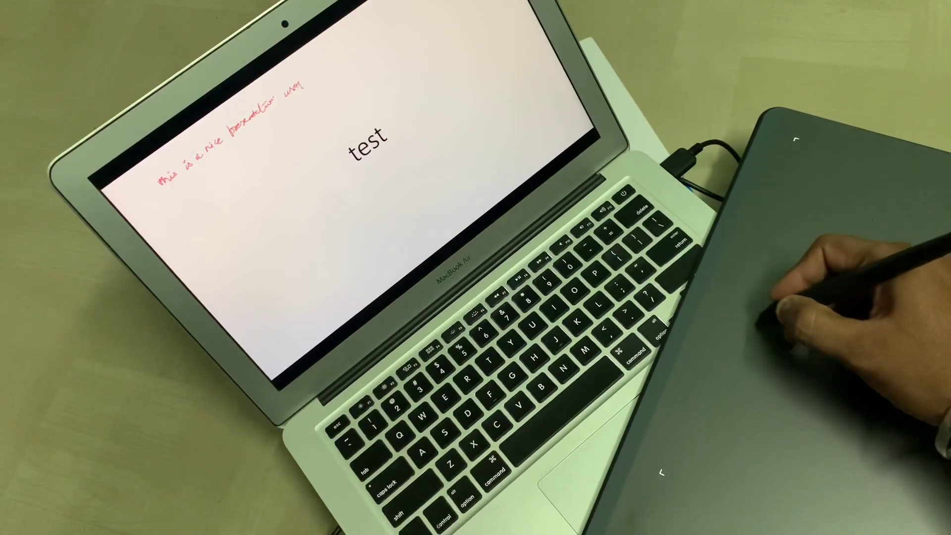
{"action": "left_click_drag", "start_coordinate": [308, 71], "coordinate": [341, 51]}
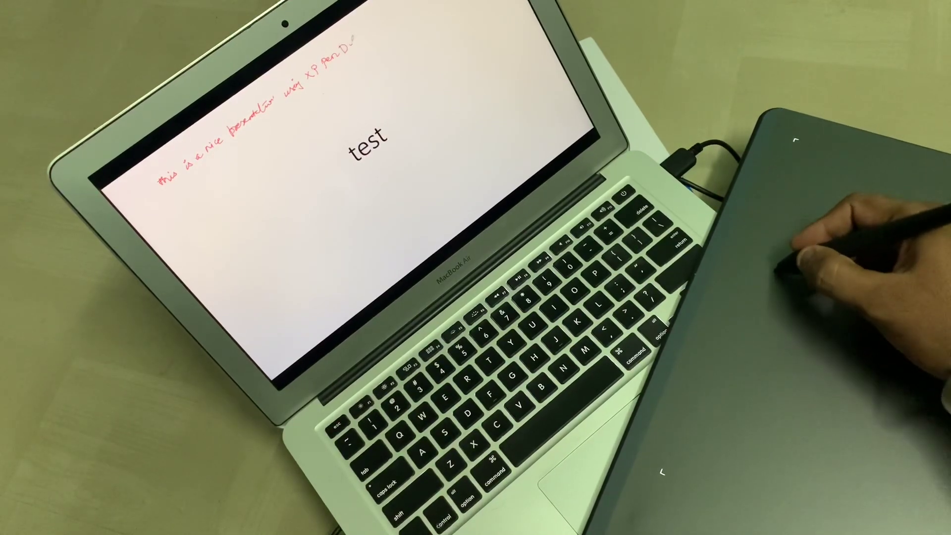
{"action": "left_click_drag", "start_coordinate": [343, 53], "coordinate": [381, 20]}
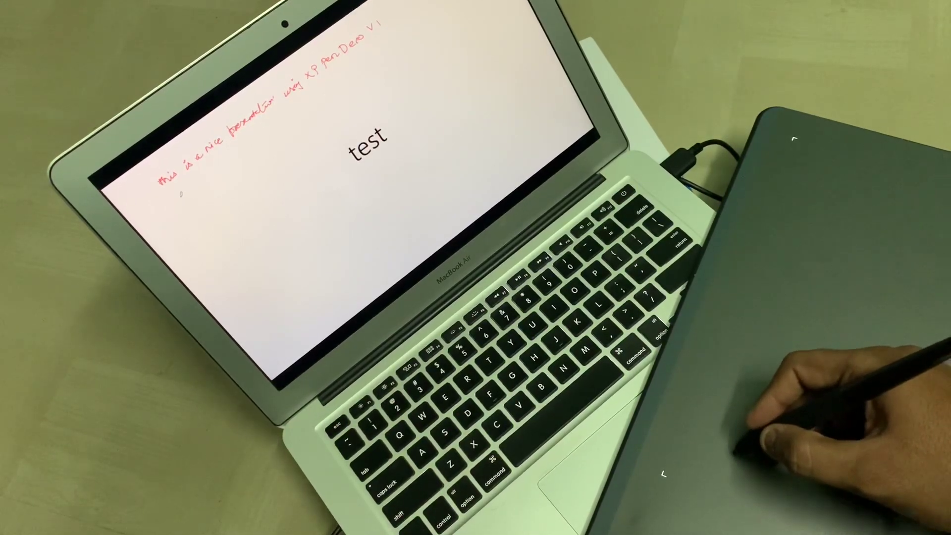
{"action": "mouse_move", "coordinate": [178, 192]}
{"action": "left_mouse_down"}
{"action": "mouse_move", "coordinate": [187, 197]}
{"action": "mouse_move", "coordinate": [231, 166]}
{"action": "left_mouse_up"}
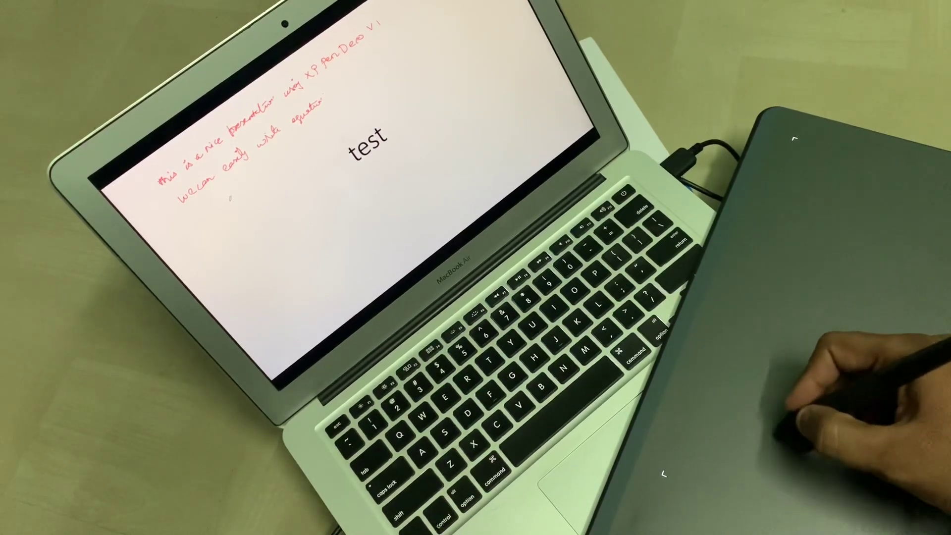
Step: Ink the general form ax²+bx+c, a second equation ending = 0, and start the quadratic formula
{"action": "left_click_drag", "start_coordinate": [232, 192], "coordinate": [248, 190]}
{"action": "left_click_drag", "start_coordinate": [245, 187], "coordinate": [245, 195]}
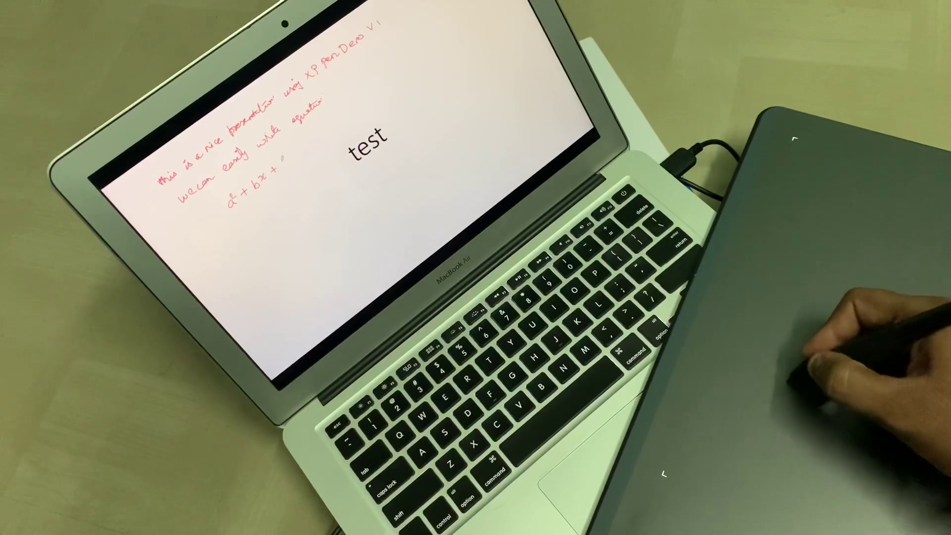
{"action": "left_click_drag", "start_coordinate": [287, 157], "coordinate": [299, 149]}
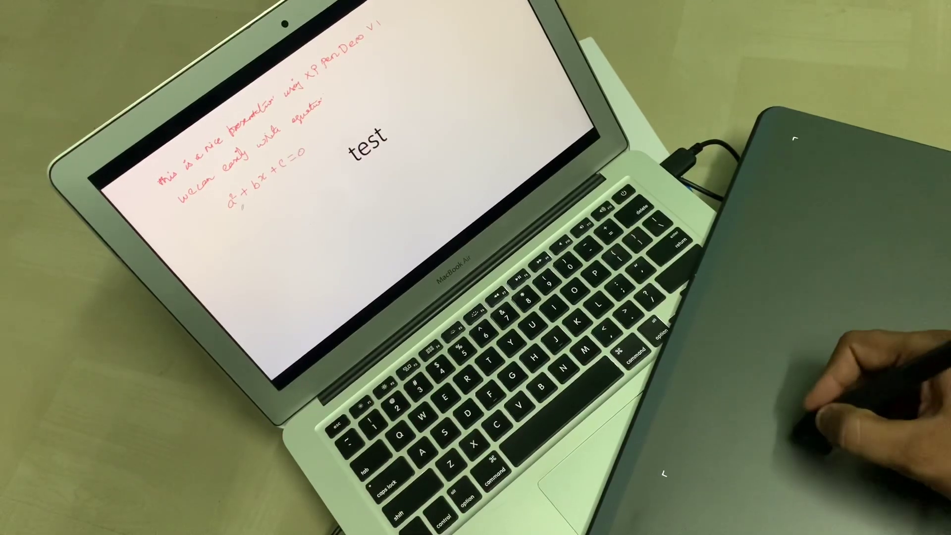
{"action": "left_click_drag", "start_coordinate": [244, 214], "coordinate": [264, 212]}
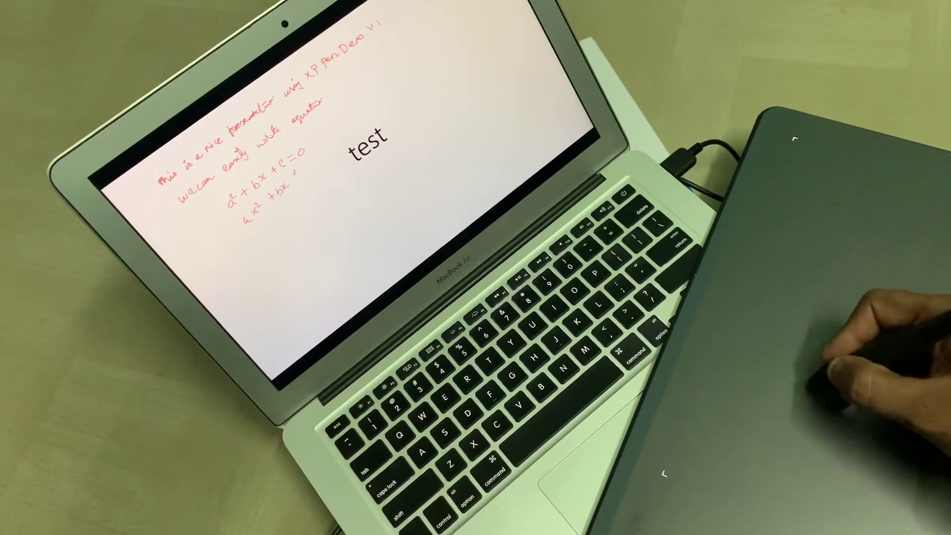
{"action": "left_click_drag", "start_coordinate": [318, 158], "coordinate": [325, 159]}
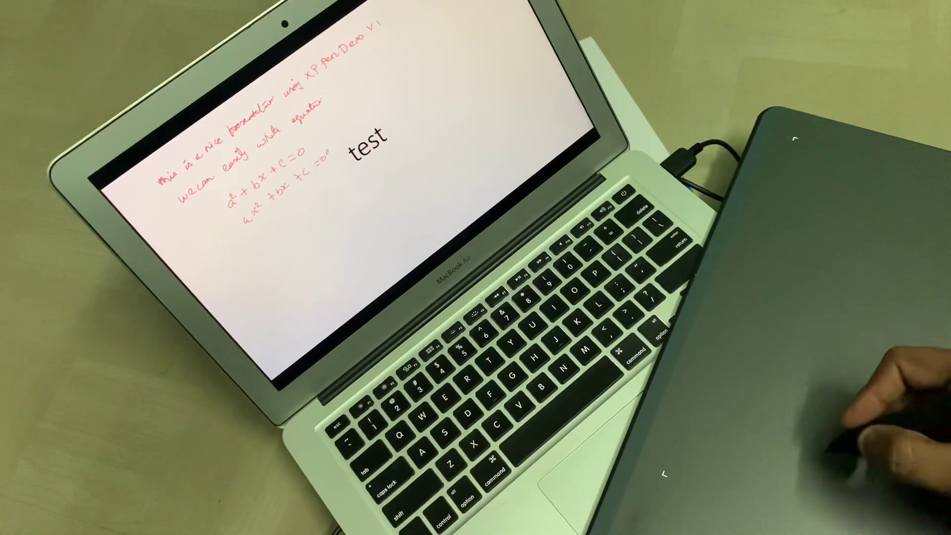
{"action": "left_click_drag", "start_coordinate": [274, 231], "coordinate": [290, 223]}
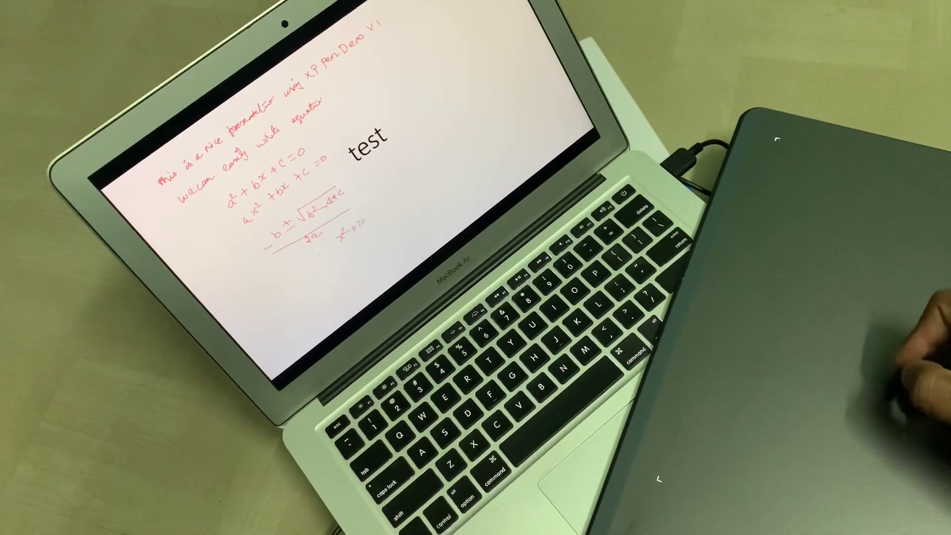
Step: Write x²+2x+1, factor it as (x+1)(x+1) and solve to x = -1
{"action": "mouse_move", "coordinate": [382, 198]}
{"action": "left_mouse_down"}
{"action": "mouse_move", "coordinate": [384, 210]}
{"action": "mouse_move", "coordinate": [415, 179]}
{"action": "left_mouse_up"}
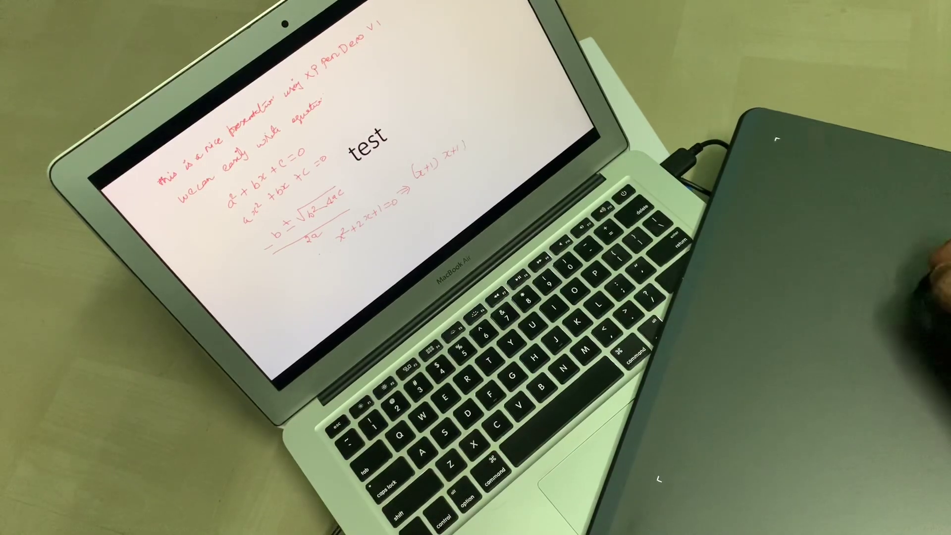
{"action": "left_click_drag", "start_coordinate": [446, 147], "coordinate": [445, 160]}
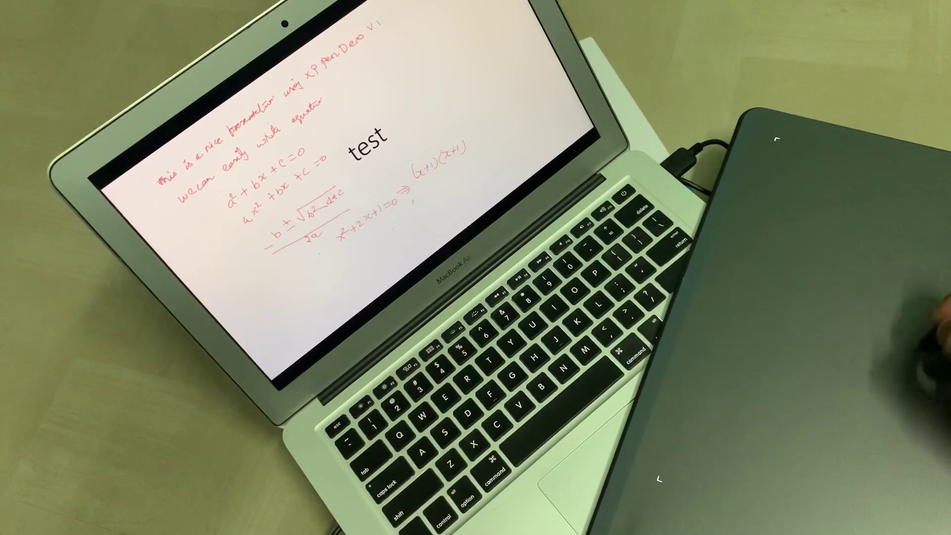
{"action": "mouse_move", "coordinate": [412, 202]}
{"action": "left_mouse_down"}
{"action": "mouse_move", "coordinate": [419, 211]}
{"action": "mouse_move", "coordinate": [465, 178]}
{"action": "left_mouse_up"}
{"action": "left_click_drag", "start_coordinate": [470, 172], "coordinate": [470, 182]}
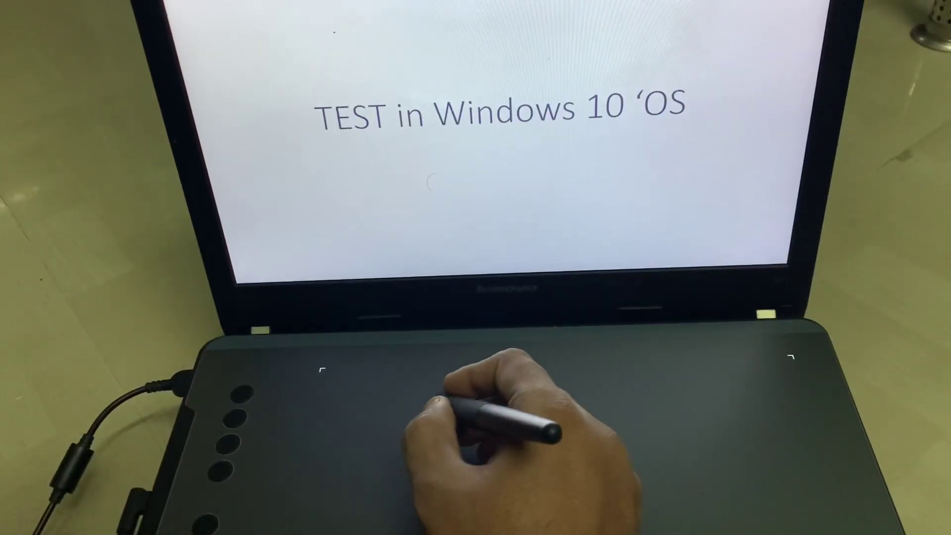
Step: Write 'This is in windows 10 OS' in blue ink above the title
{"action": "mouse_move", "coordinate": [335, 33]}
{"action": "left_mouse_down"}
{"action": "mouse_move", "coordinate": [333, 45]}
{"action": "mouse_move", "coordinate": [338, 35]}
{"action": "mouse_move", "coordinate": [347, 45]}
{"action": "left_mouse_up"}
{"action": "mouse_move", "coordinate": [357, 39]}
{"action": "left_mouse_down"}
{"action": "mouse_move", "coordinate": [352, 45]}
{"action": "mouse_move", "coordinate": [369, 45]}
{"action": "left_mouse_up"}
{"action": "left_click", "coordinate": [368, 34]}
{"action": "mouse_move", "coordinate": [378, 38]}
{"action": "left_mouse_down"}
{"action": "mouse_move", "coordinate": [374, 45]}
{"action": "mouse_move", "coordinate": [502, 35]}
{"action": "left_mouse_up"}
{"action": "left_click", "coordinate": [386, 34]}
{"action": "left_click", "coordinate": [502, 29]}
{"action": "left_click_drag", "start_coordinate": [511, 29], "coordinate": [552, 33]}
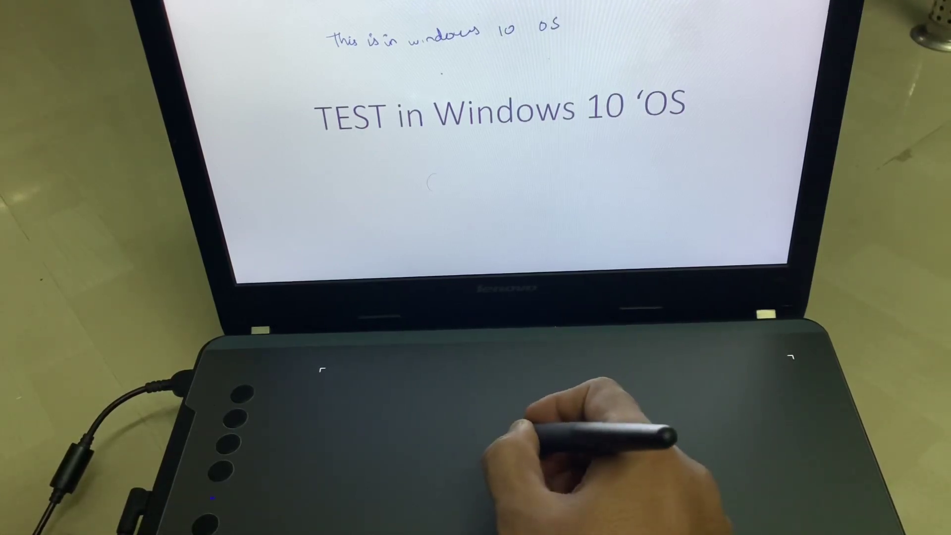
Step: Write a blue equation with b, x² and +2C = 0, then start another equation below the title
{"action": "left_click_drag", "start_coordinate": [471, 65], "coordinate": [494, 76]}
{"action": "mouse_move", "coordinate": [494, 66]}
{"action": "left_mouse_down"}
{"action": "mouse_move", "coordinate": [480, 76]}
{"action": "mouse_move", "coordinate": [553, 56]}
{"action": "left_mouse_up"}
{"action": "left_click_drag", "start_coordinate": [545, 61], "coordinate": [559, 54]}
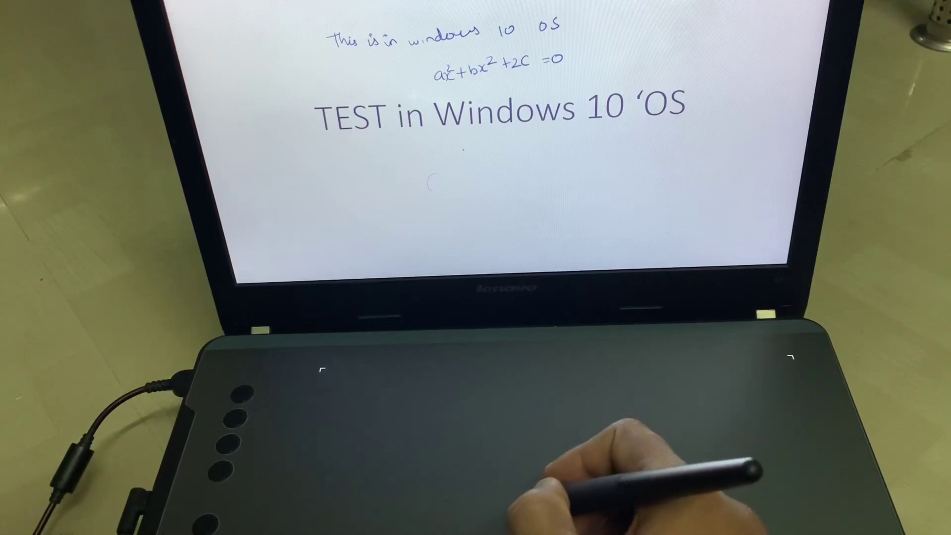
{"action": "mouse_move", "coordinate": [460, 147]}
{"action": "left_mouse_down"}
{"action": "mouse_move", "coordinate": [470, 159]}
{"action": "mouse_move", "coordinate": [538, 142]}
{"action": "left_mouse_up"}
Step: Finish 2x²+x+2=0 and work the quadratic formula with 4(2)(2) under the root over denominator 4
{"action": "mouse_move", "coordinate": [545, 136]}
{"action": "left_mouse_down"}
{"action": "mouse_move", "coordinate": [556, 144]}
{"action": "mouse_move", "coordinate": [574, 135]}
{"action": "left_mouse_up"}
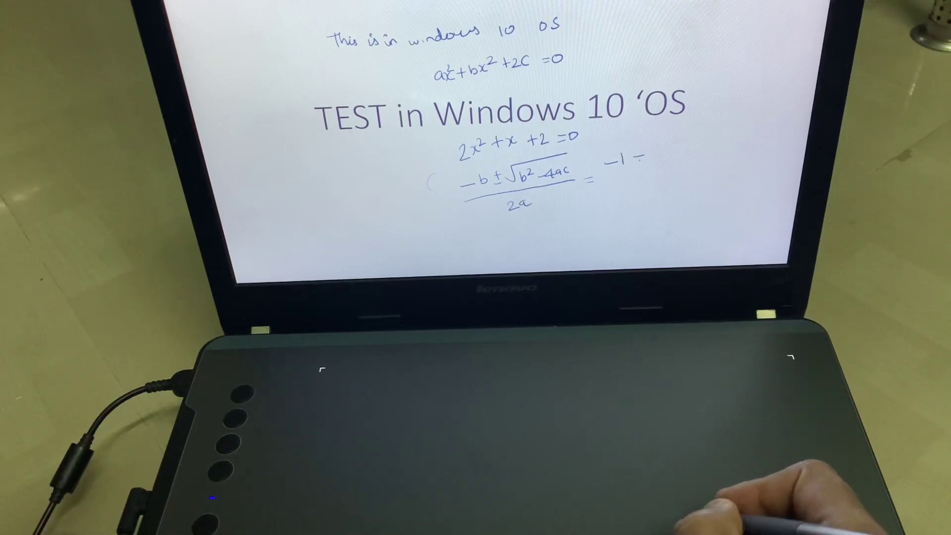
{"action": "mouse_move", "coordinate": [652, 154]}
{"action": "left_mouse_down"}
{"action": "mouse_move", "coordinate": [677, 138]}
{"action": "mouse_move", "coordinate": [726, 135]}
{"action": "left_mouse_up"}
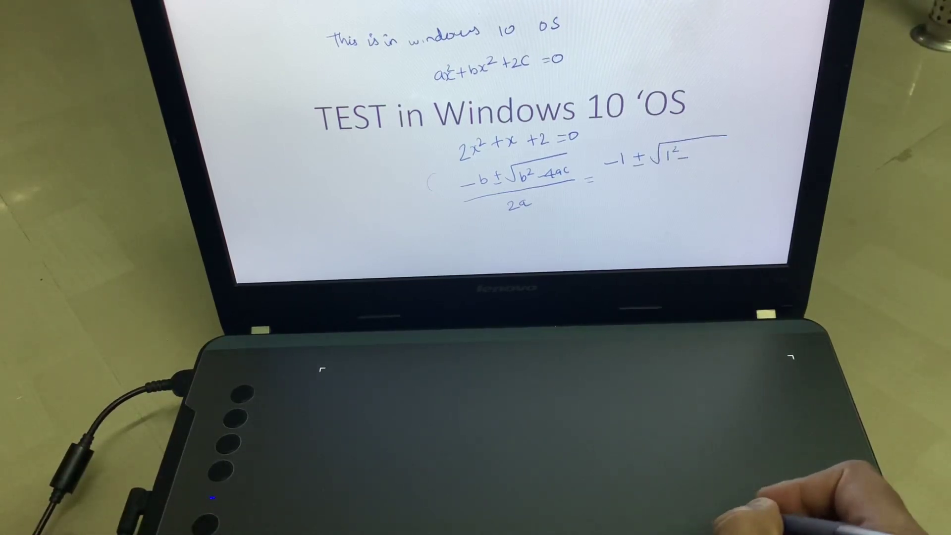
{"action": "left_click_drag", "start_coordinate": [685, 153], "coordinate": [687, 158]}
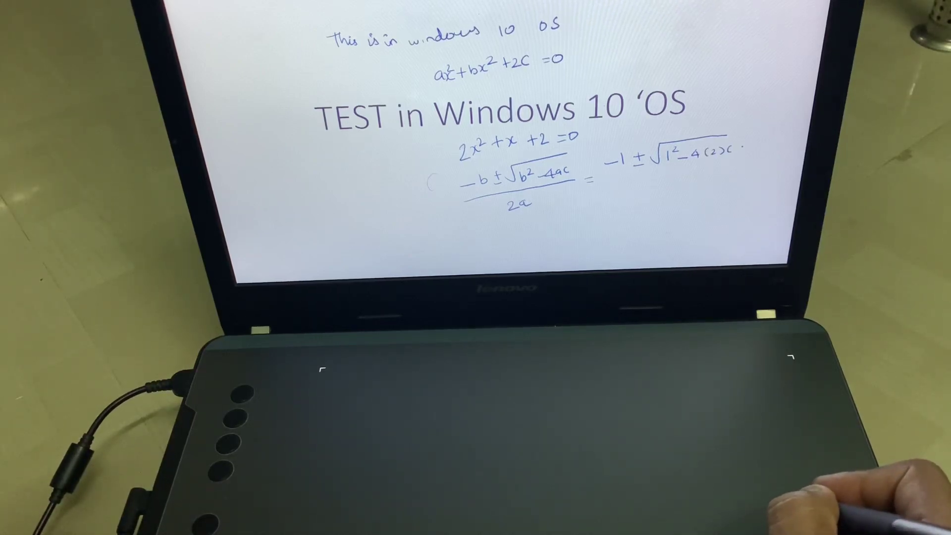
{"action": "left_click_drag", "start_coordinate": [737, 146], "coordinate": [746, 154]}
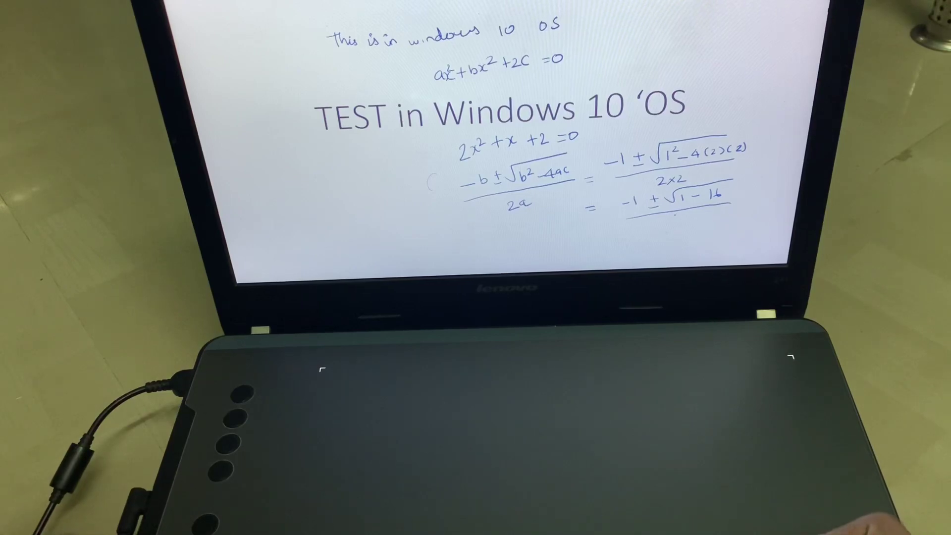
{"action": "left_click_drag", "start_coordinate": [674, 213], "coordinate": [674, 224]}
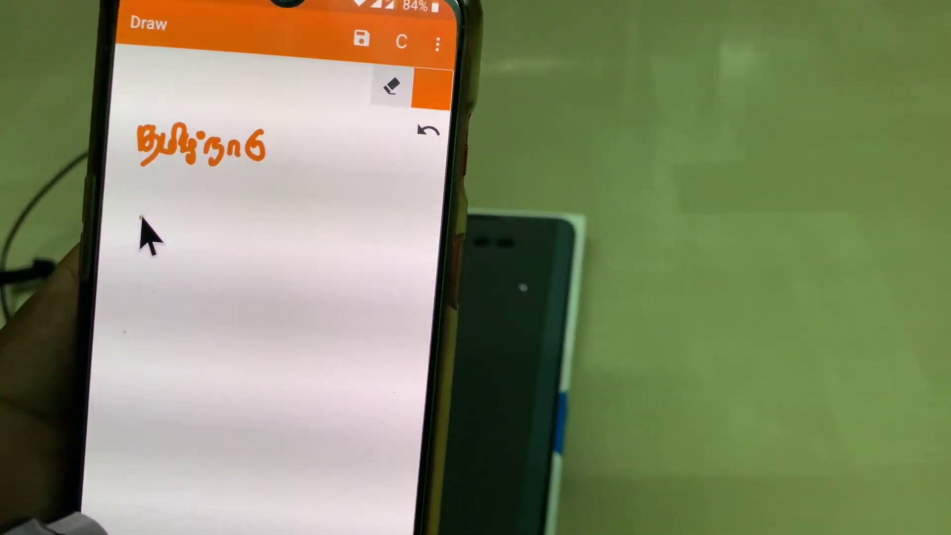
Step: Write the Tamil word and 'this is written in android mobile' in orange on the canvas
{"action": "mouse_move", "coordinate": [131, 218]}
{"action": "left_mouse_down"}
{"action": "mouse_move", "coordinate": [174, 234]}
{"action": "mouse_move", "coordinate": [187, 217]}
{"action": "mouse_move", "coordinate": [265, 213]}
{"action": "mouse_move", "coordinate": [300, 223]}
{"action": "mouse_move", "coordinate": [318, 212]}
{"action": "left_mouse_up"}
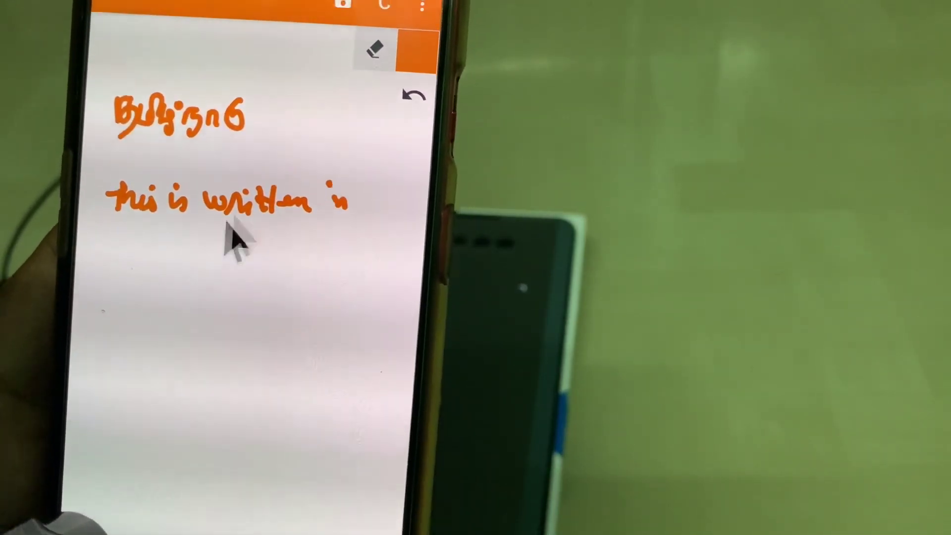
{"action": "mouse_move", "coordinate": [138, 248]}
{"action": "left_mouse_down"}
{"action": "mouse_move", "coordinate": [142, 259]}
{"action": "mouse_move", "coordinate": [158, 260]}
{"action": "left_mouse_up"}
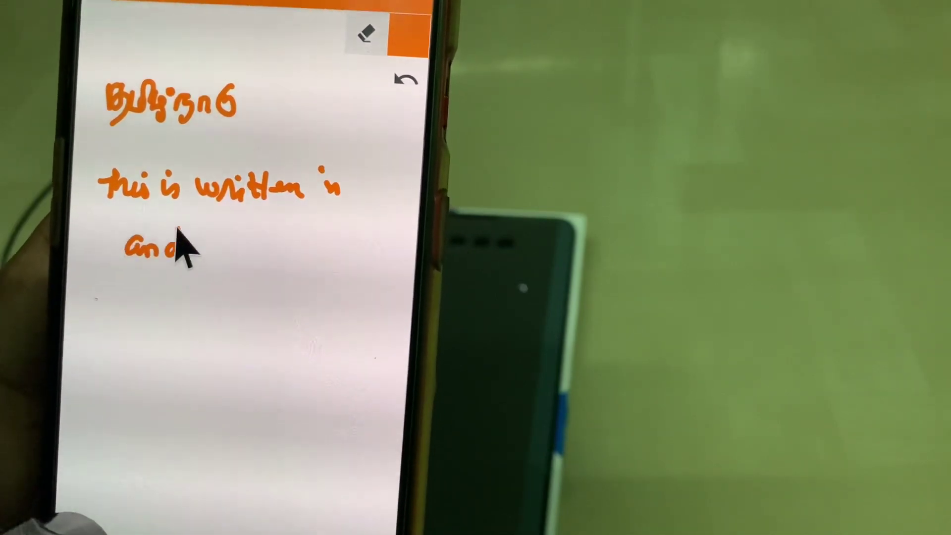
{"action": "left_click_drag", "start_coordinate": [220, 236], "coordinate": [269, 239]}
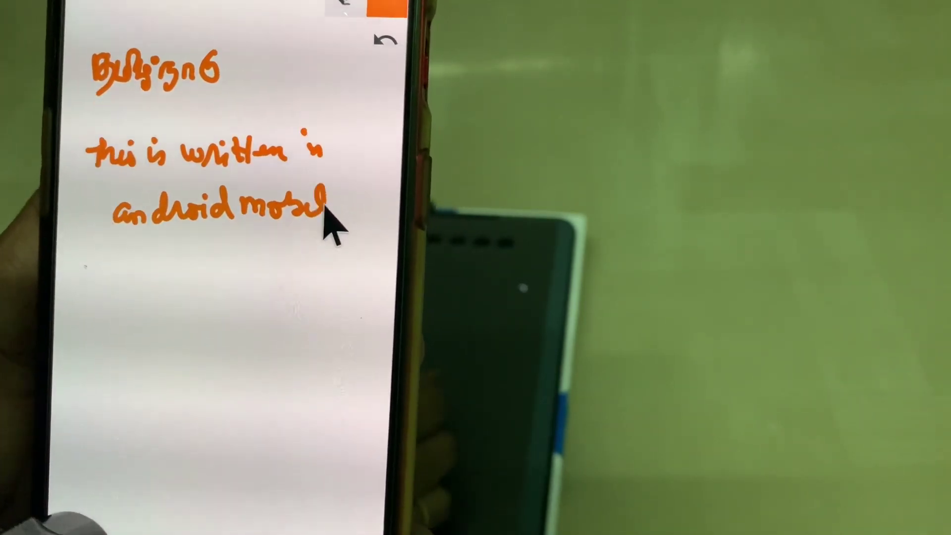
{"action": "left_click_drag", "start_coordinate": [328, 209], "coordinate": [337, 202]}
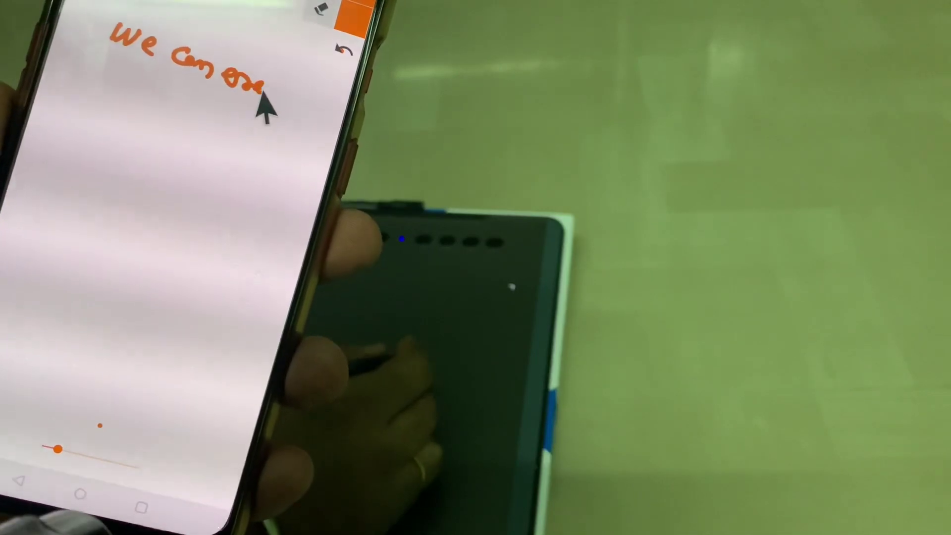
Step: Write 'We can erase also', then 'So this pen tablet works on Android' on the lines below
{"action": "left_click_drag", "start_coordinate": [104, 71], "coordinate": [120, 95]}
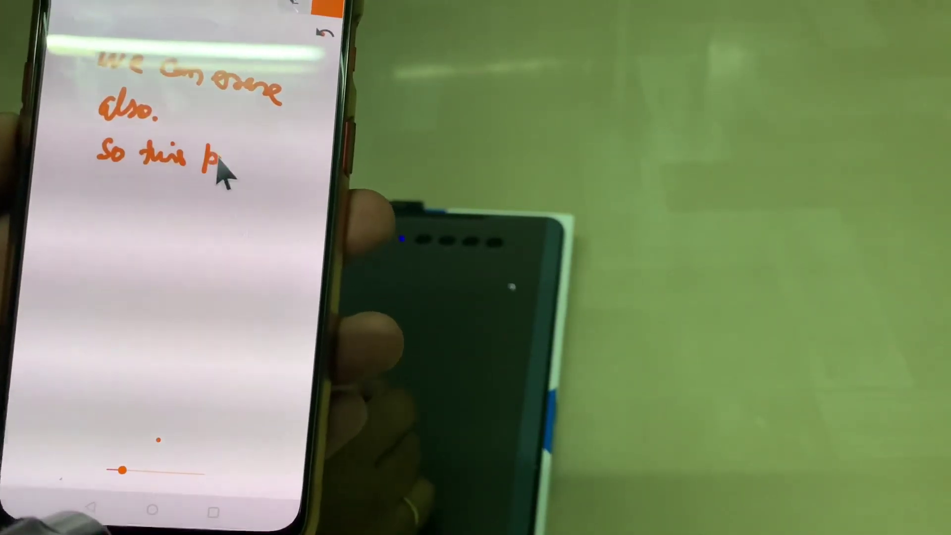
{"action": "mouse_move", "coordinate": [122, 201]}
{"action": "left_mouse_down"}
{"action": "mouse_move", "coordinate": [187, 201]}
{"action": "mouse_move", "coordinate": [214, 178]}
{"action": "mouse_move", "coordinate": [298, 199]}
{"action": "left_mouse_up"}
{"action": "mouse_move", "coordinate": [107, 242]}
{"action": "left_mouse_down"}
{"action": "mouse_move", "coordinate": [131, 229]}
{"action": "mouse_move", "coordinate": [180, 236]}
{"action": "mouse_move", "coordinate": [223, 168]}
{"action": "left_mouse_up"}
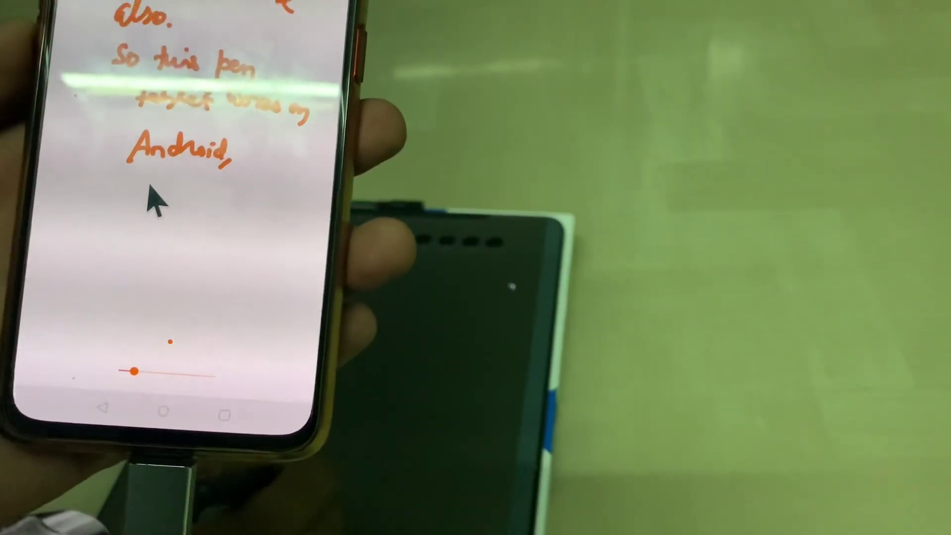